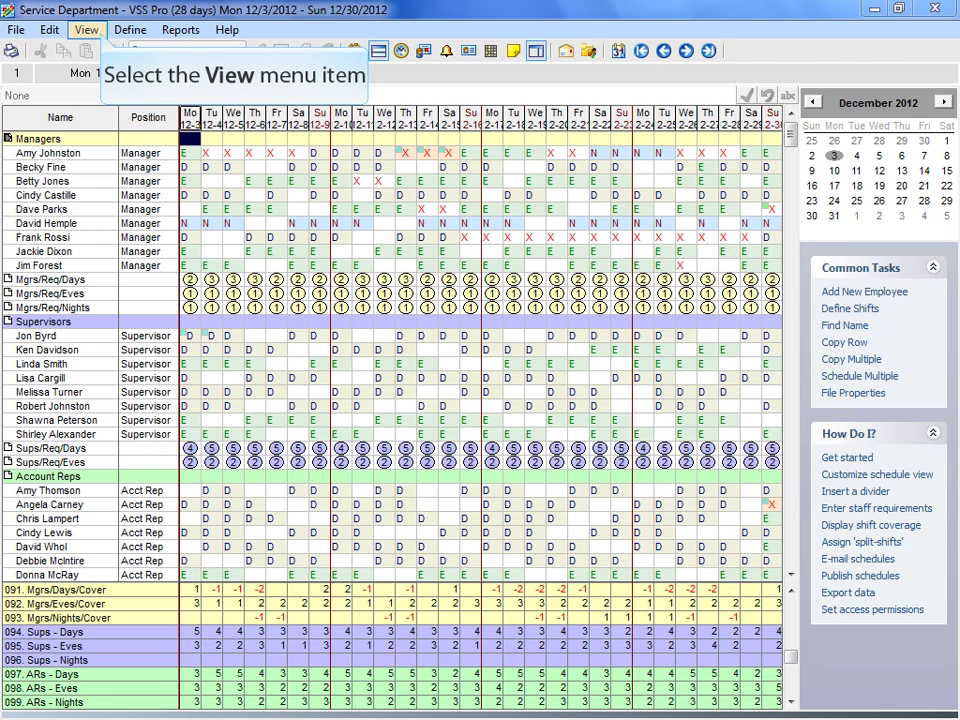
Open the Hourly Coverage table for Mon 12/03/2012 and show the available time increments, keeping 1 hour.
{"action": "left_click", "coordinate": [86, 29]}
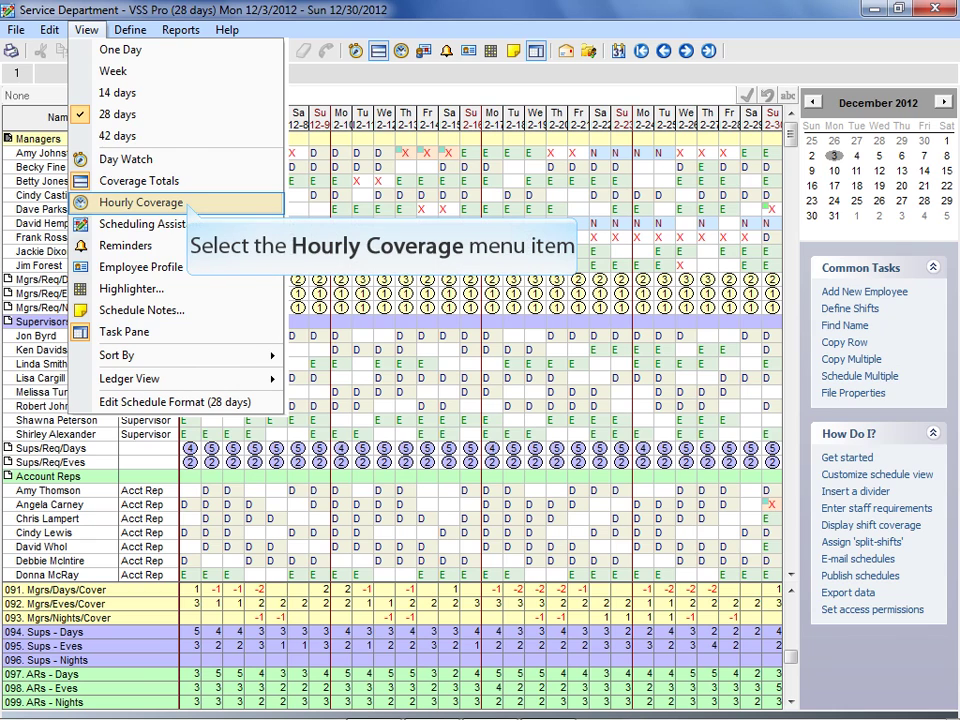
{"action": "left_click", "coordinate": [141, 202]}
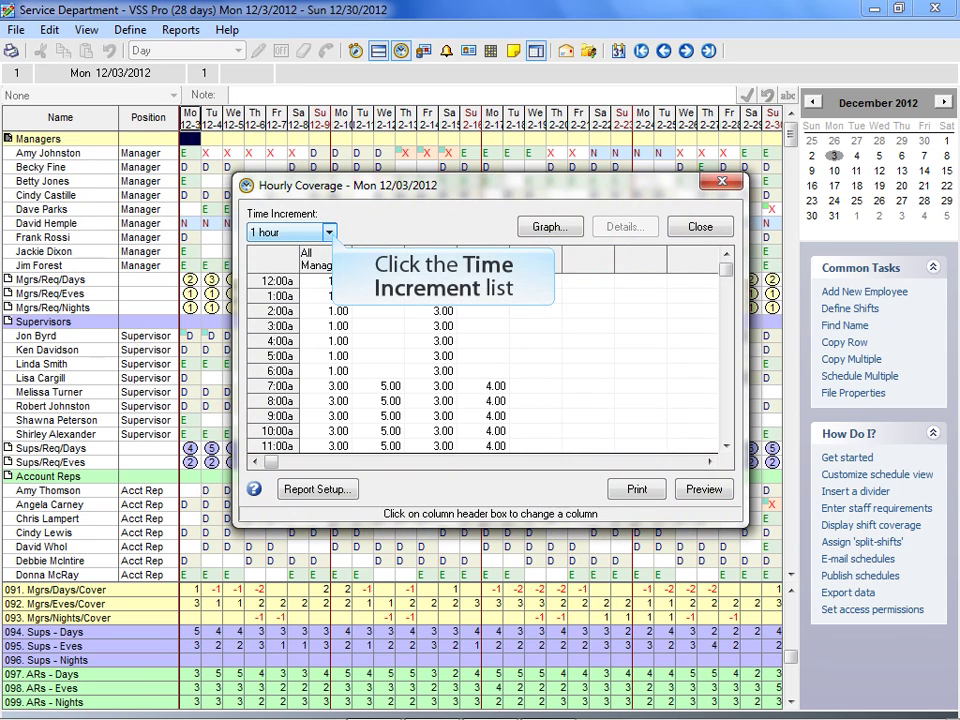
{"action": "left_click", "coordinate": [328, 232]}
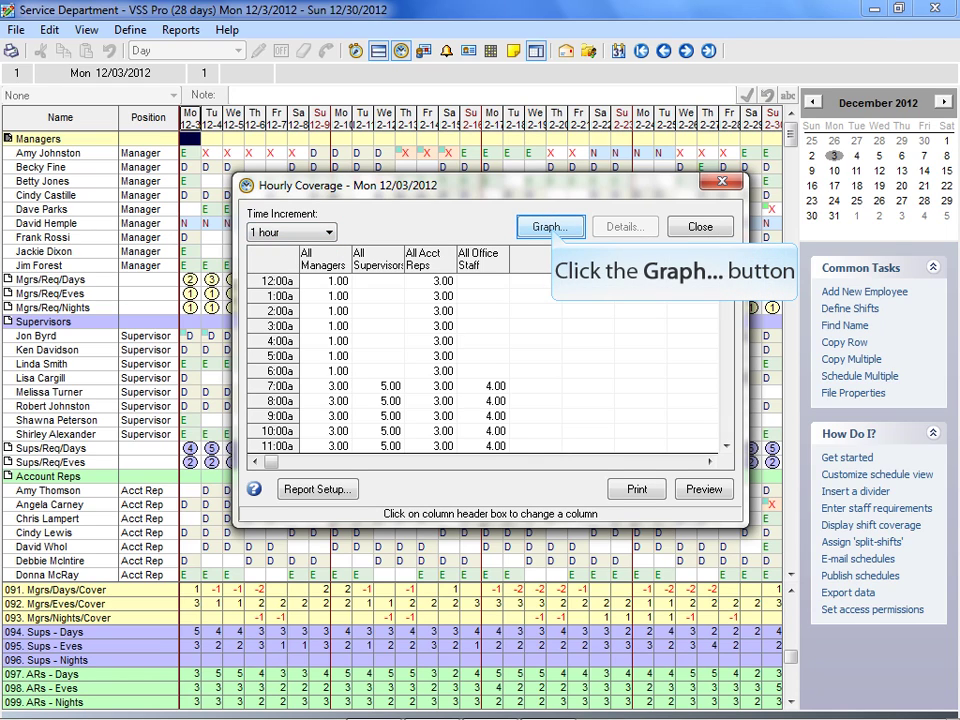
View the All Managers coverage graph and the staff details behind the All Acct Reps 12:00a value, returning to the table each time.
{"action": "key", "text": "Return"}
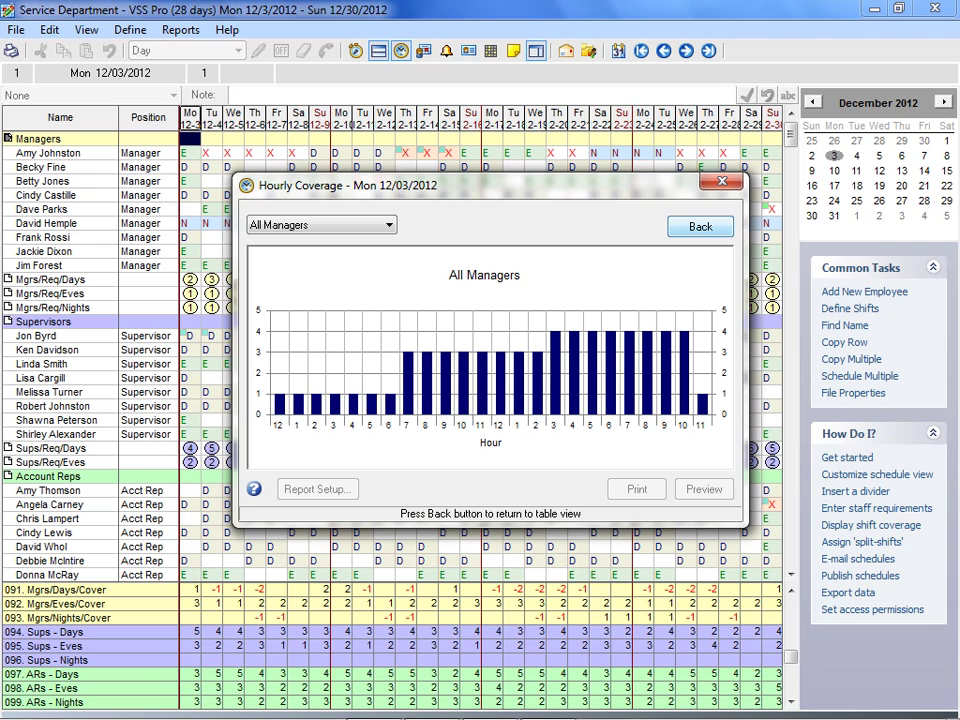
{"action": "key", "text": "Return"}
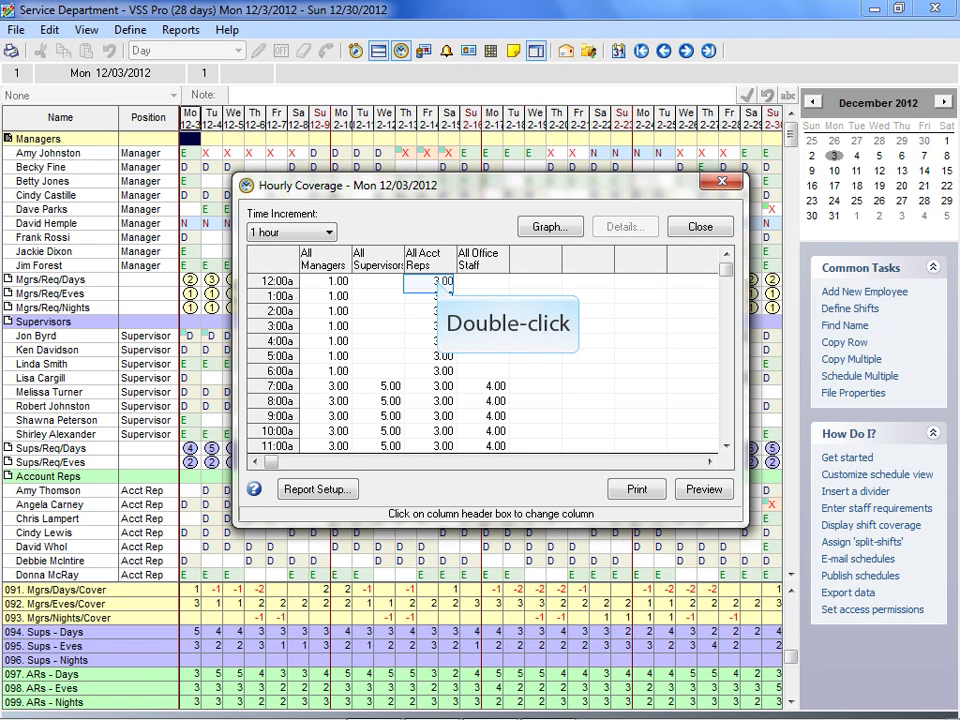
{"action": "key", "text": "Return"}
{"action": "key", "text": "Return"}
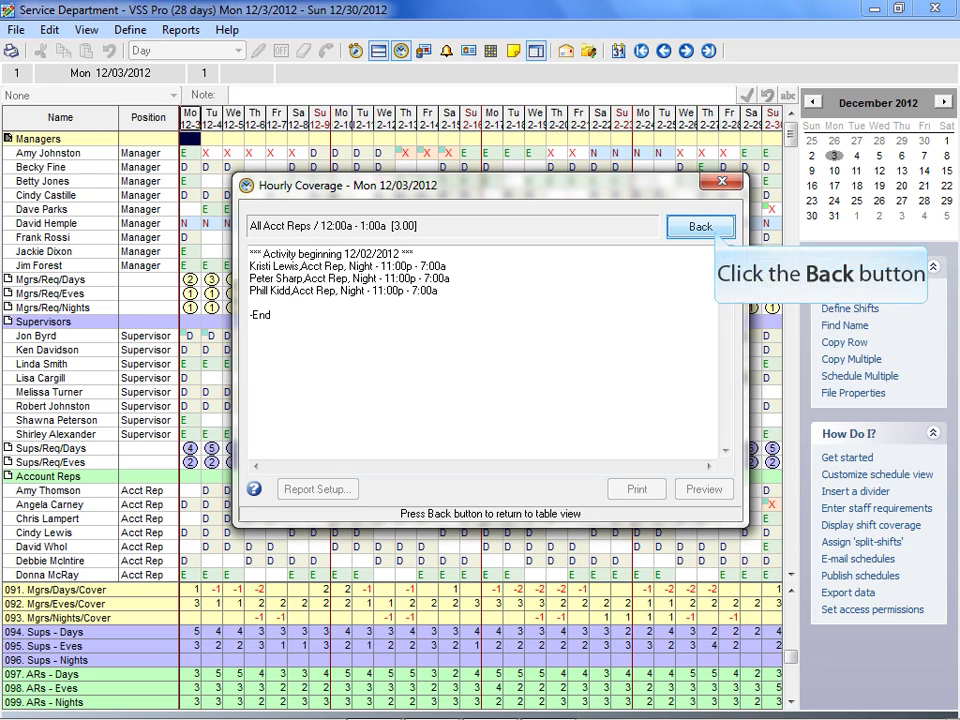
{"action": "key", "text": "Return"}
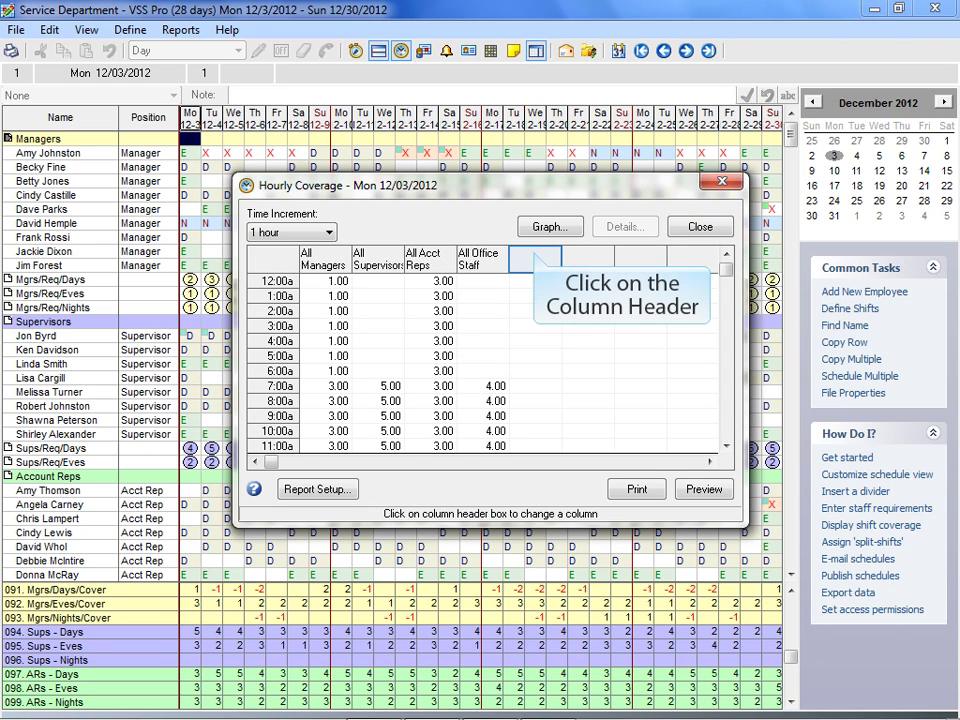
Choose the query 023 - Staff Night for the first empty column of the hourly coverage table.
{"action": "left_click", "coordinate": [535, 259]}
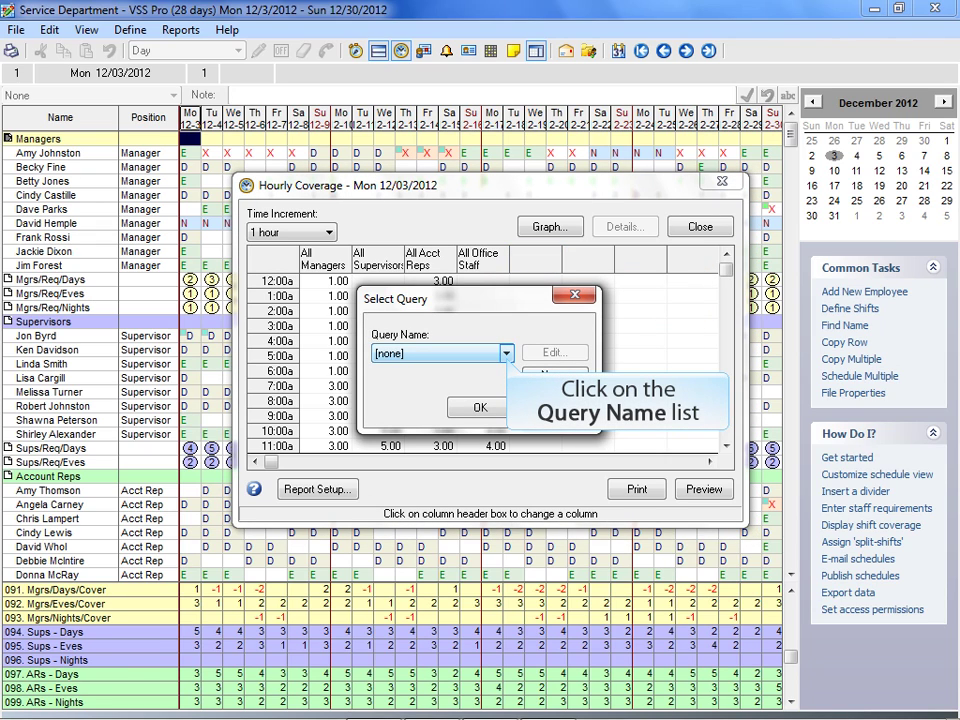
{"action": "left_click", "coordinate": [506, 353]}
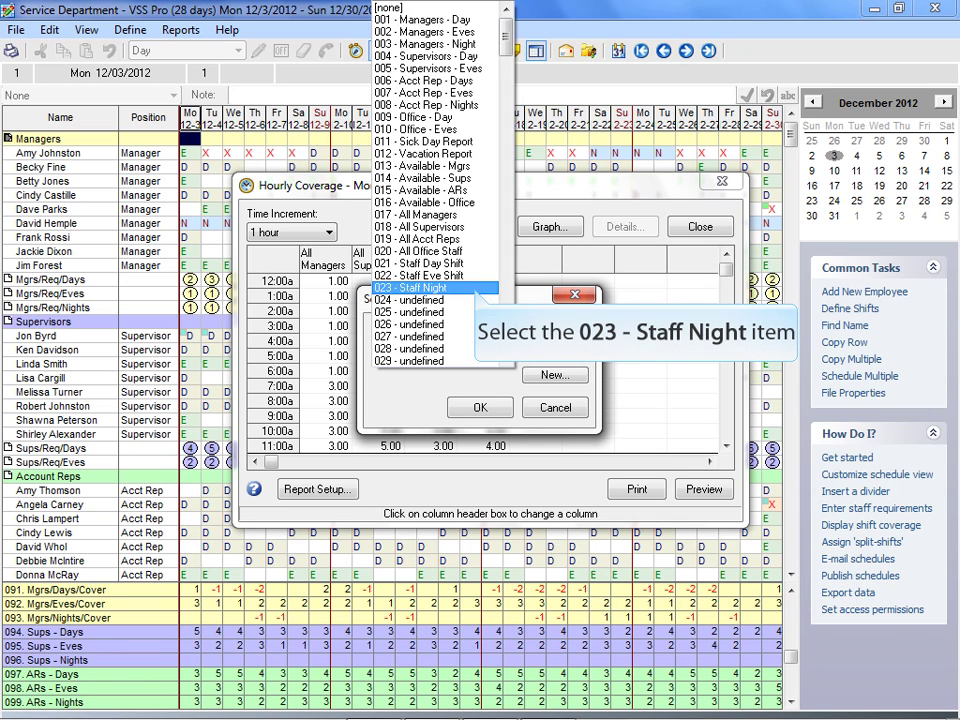
{"action": "left_click", "coordinate": [435, 287]}
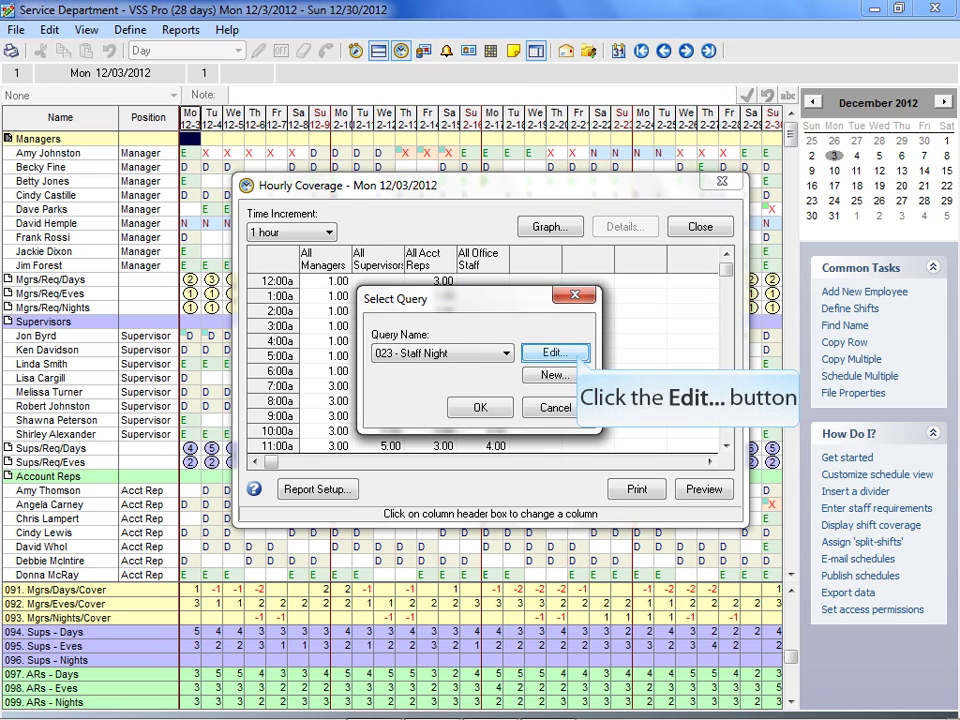
Review the Staff Night query's skills, explanations, shifts and notes criteria, and apply the query to the column.
{"action": "left_click", "coordinate": [554, 352]}
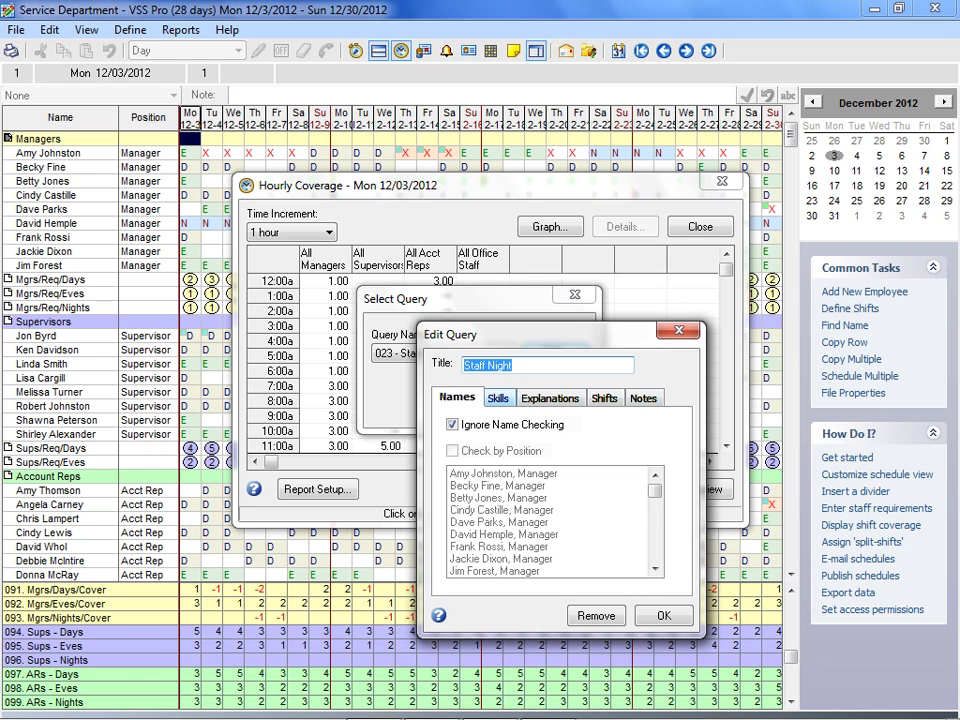
{"action": "left_click", "coordinate": [498, 398]}
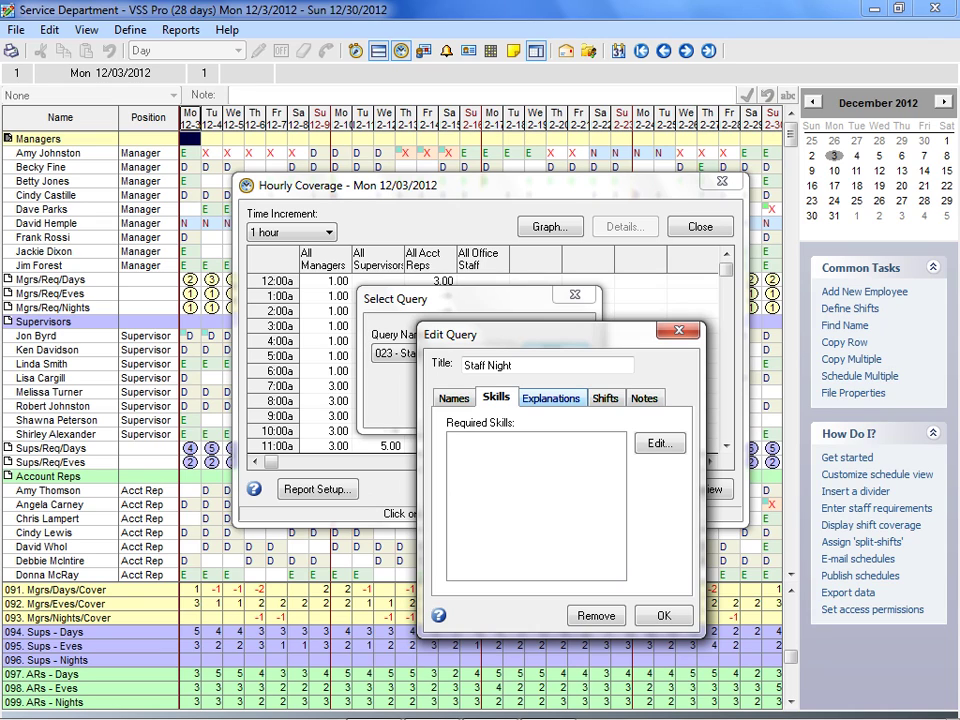
{"action": "left_click", "coordinate": [551, 398]}
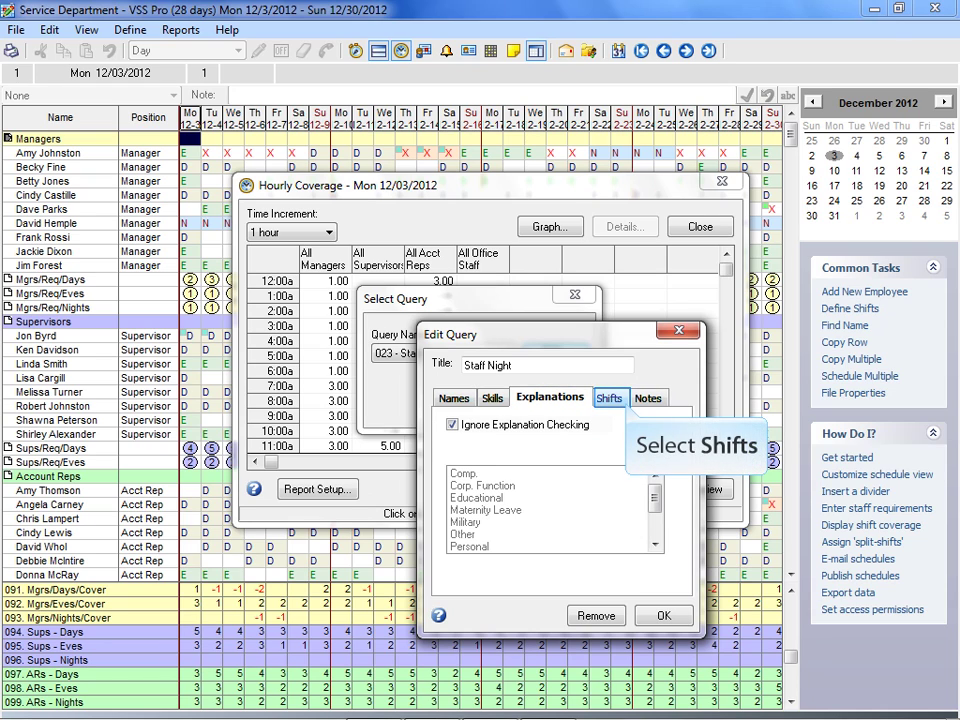
{"action": "left_click", "coordinate": [609, 398]}
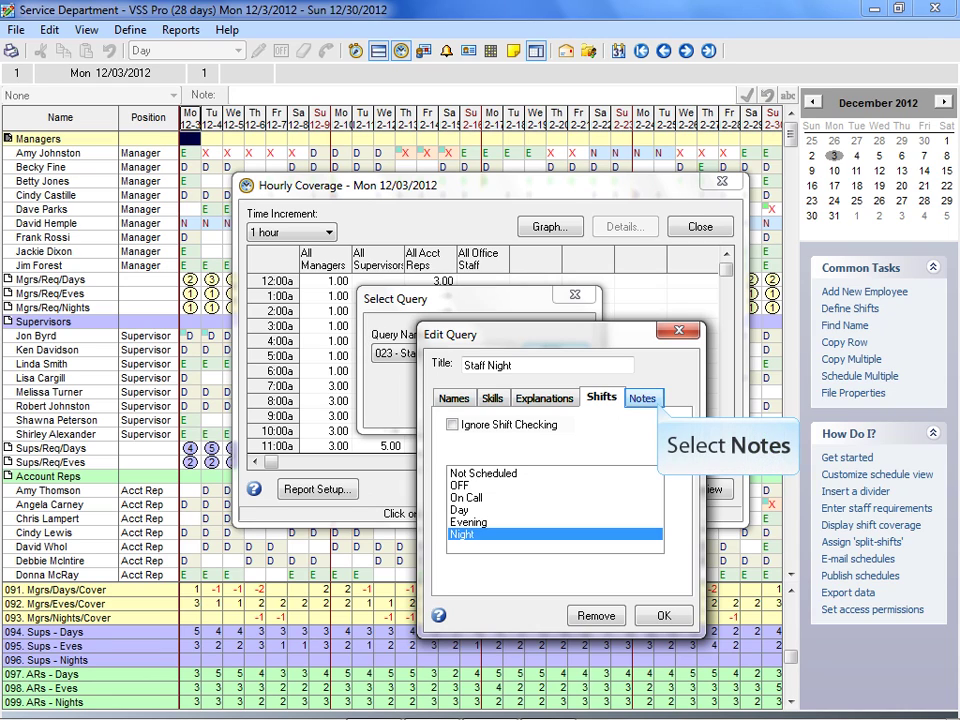
{"action": "left_click", "coordinate": [642, 398]}
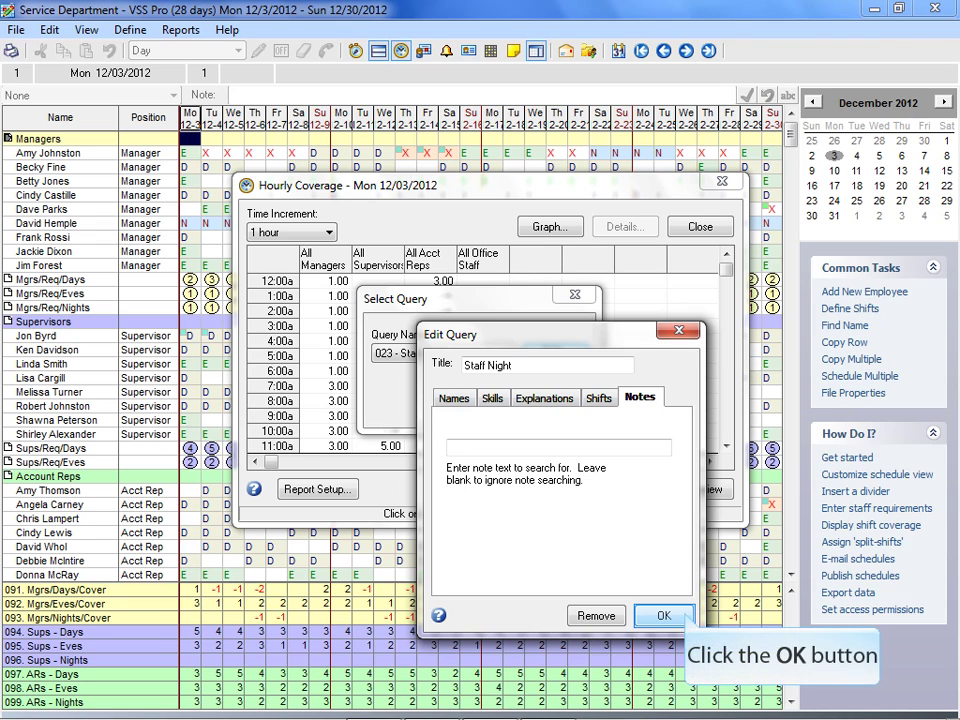
{"action": "key", "text": "Return"}
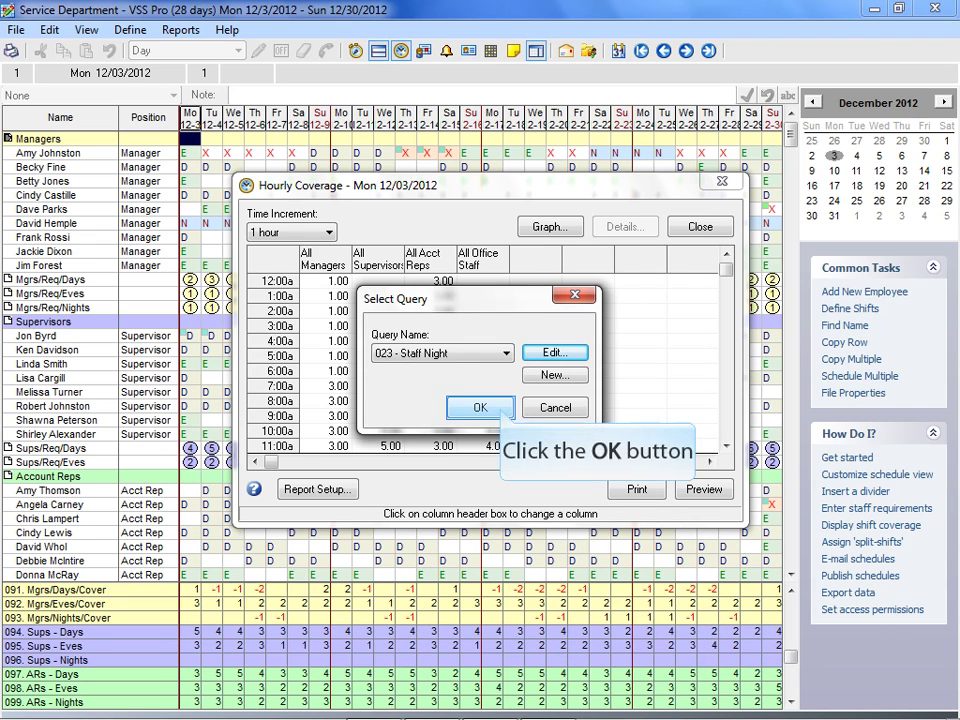
{"action": "key", "text": "Return"}
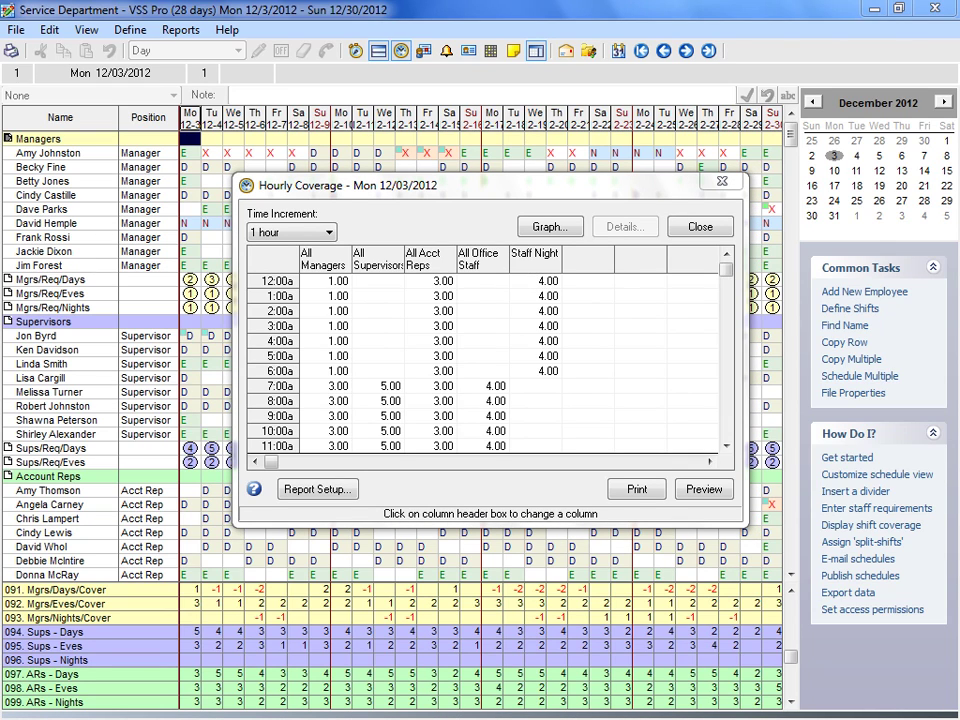
Create a new query titled "Spanish Speaking" for the empty column next to Staff Night.
{"action": "left_click", "coordinate": [588, 259]}
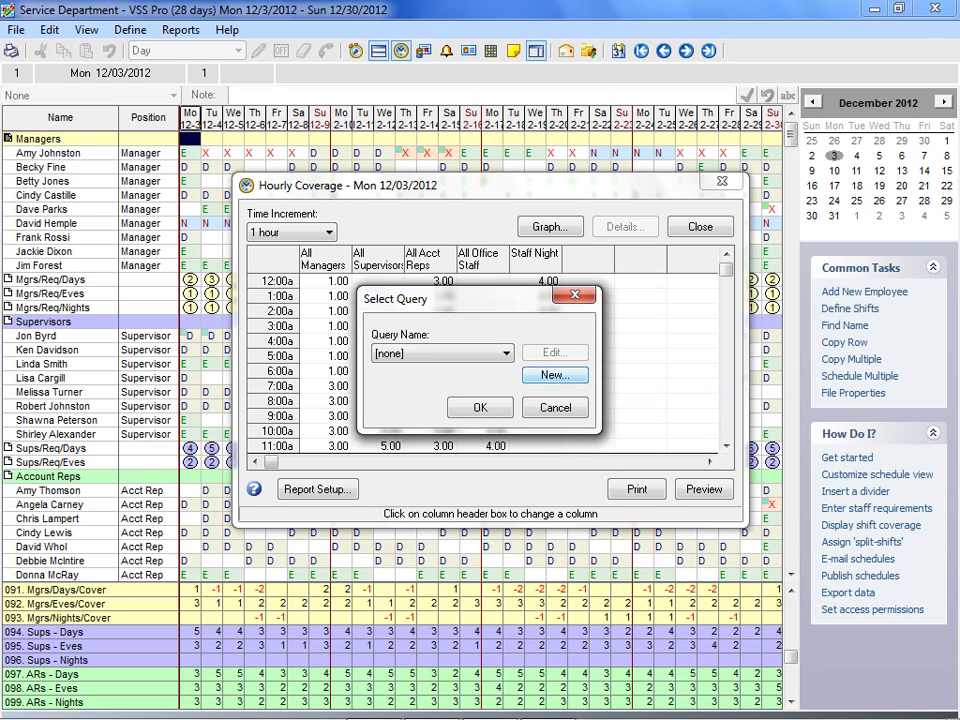
{"action": "left_click", "coordinate": [554, 375]}
{"action": "type", "text": "Spanish"}
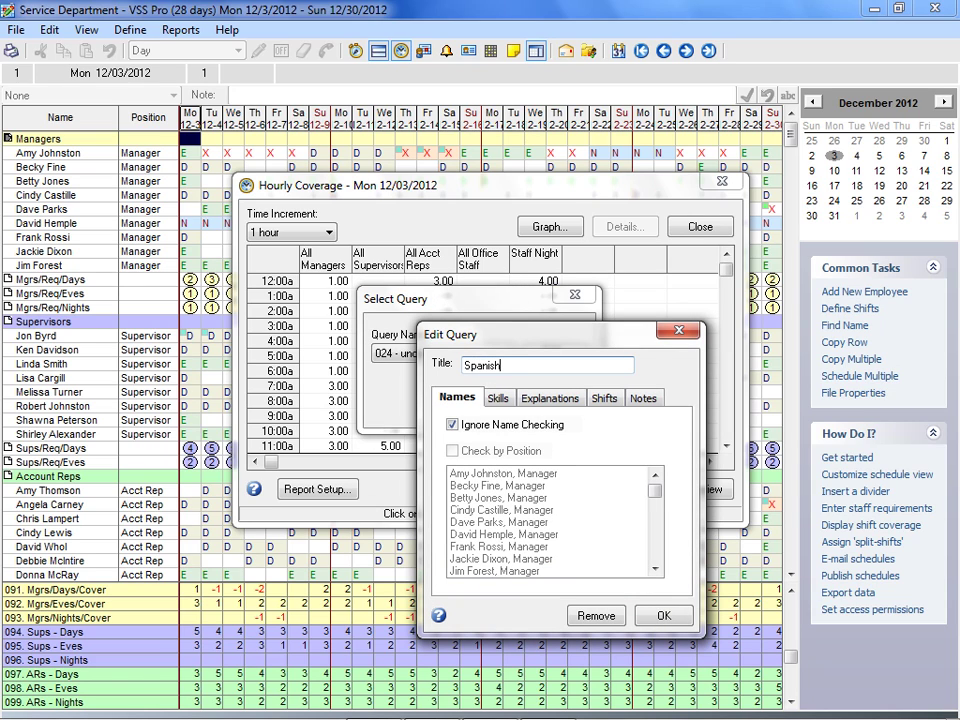
{"action": "type", "text": " Speaking"}
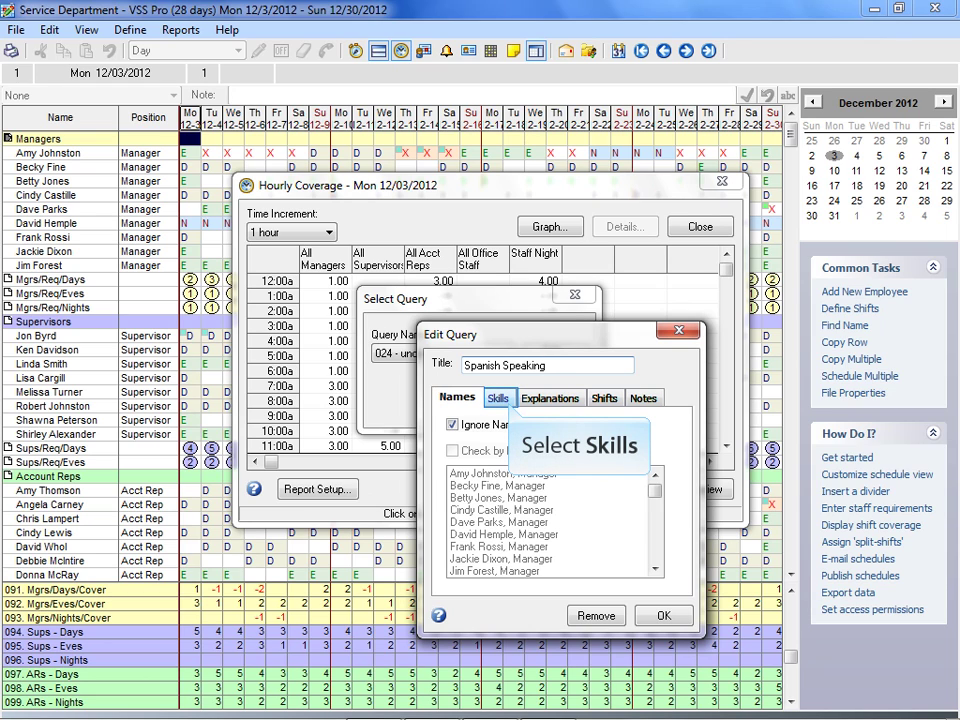
Add Spanish as a required skill of the Spanish Speaking query.
{"action": "left_click", "coordinate": [498, 398]}
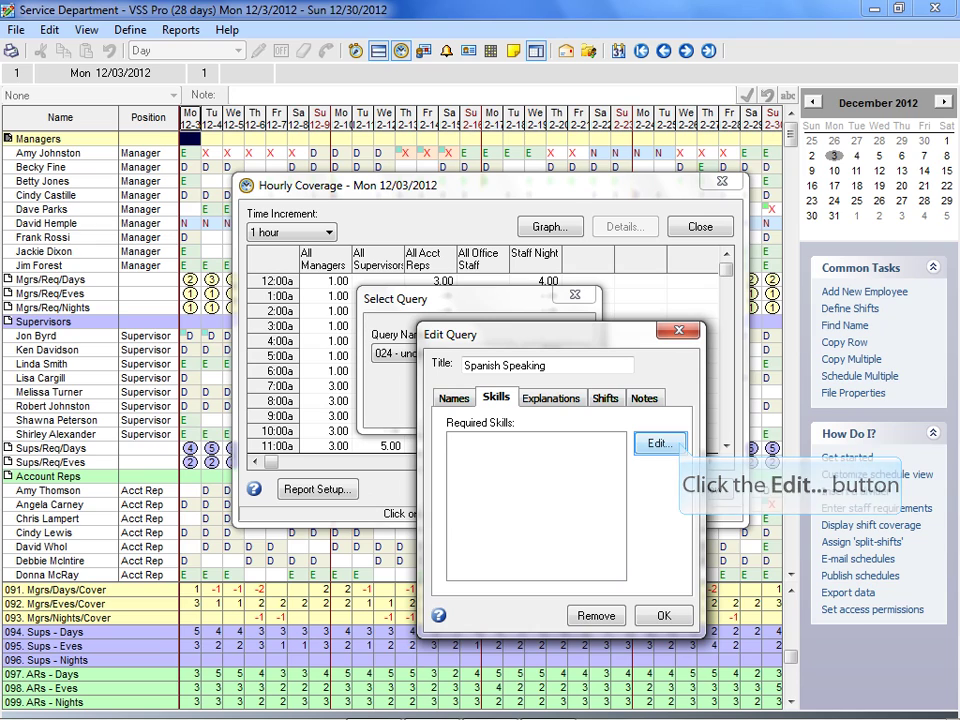
{"action": "left_click", "coordinate": [660, 443]}
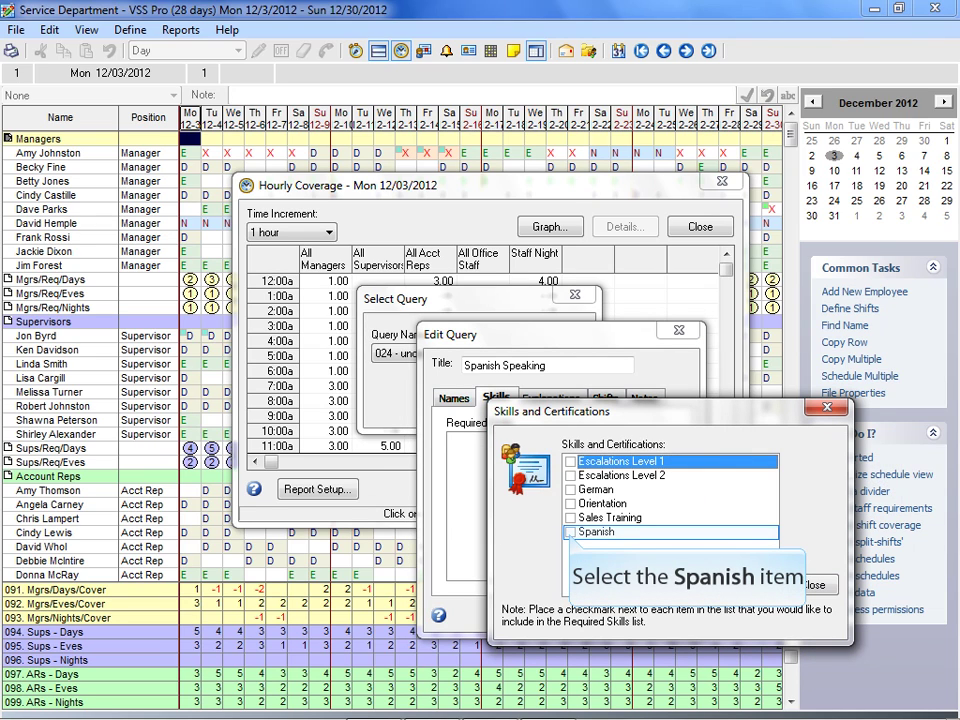
{"action": "left_click", "coordinate": [570, 532]}
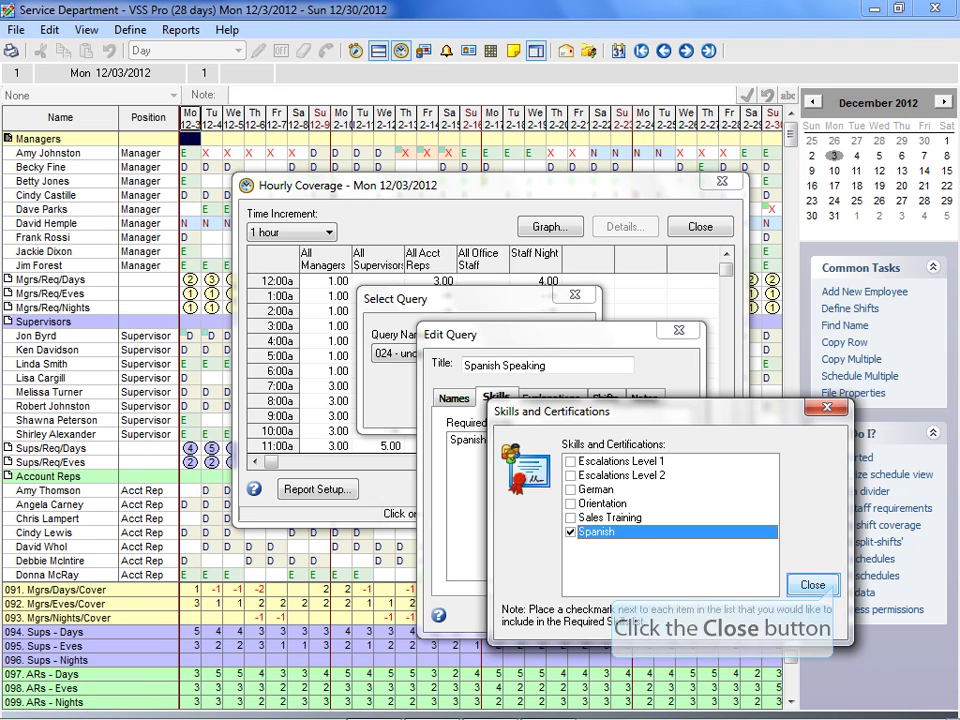
{"action": "left_click", "coordinate": [812, 585]}
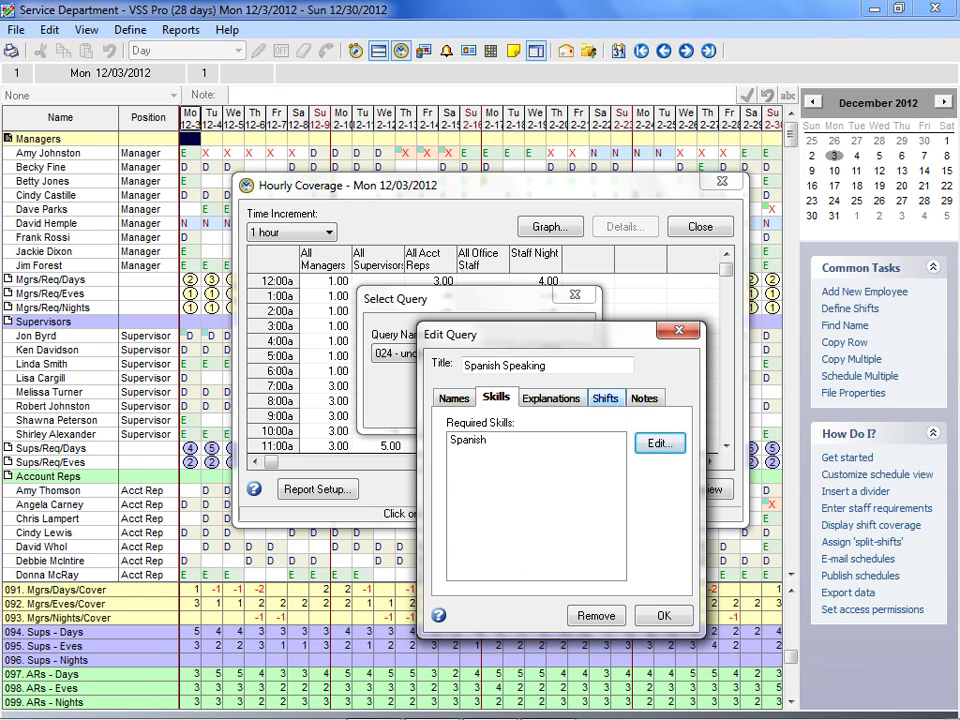
Include the Day, Evening and Night shifts in the Spanish Speaking query, apply it to the column and close Hourly Coverage.
{"action": "left_click", "coordinate": [604, 398]}
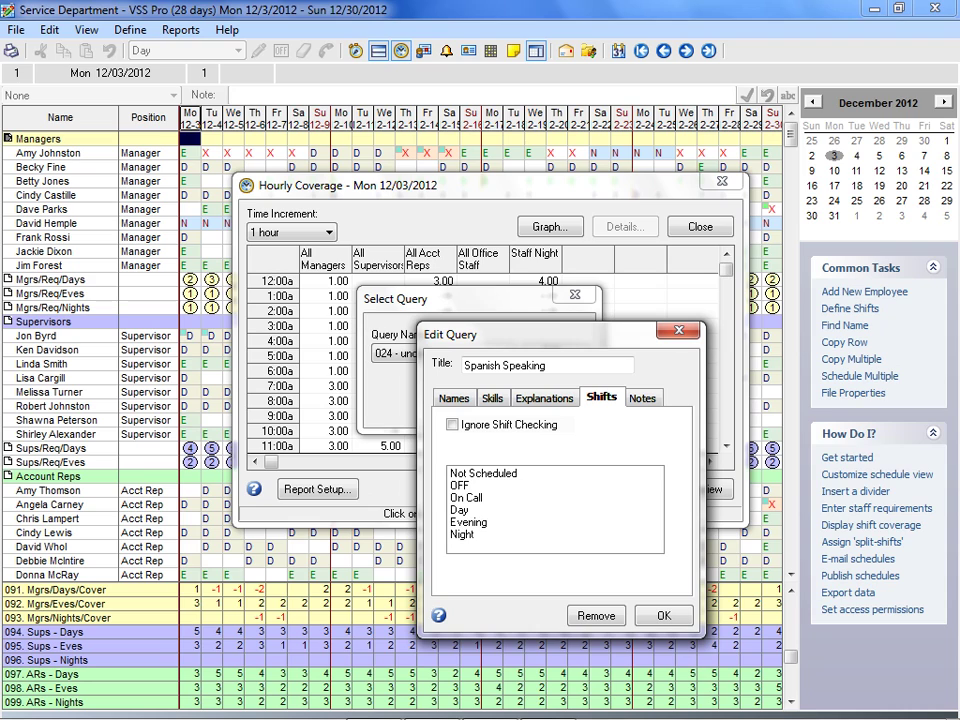
{"action": "left_click_drag", "start_coordinate": [481, 510], "coordinate": [481, 536]}
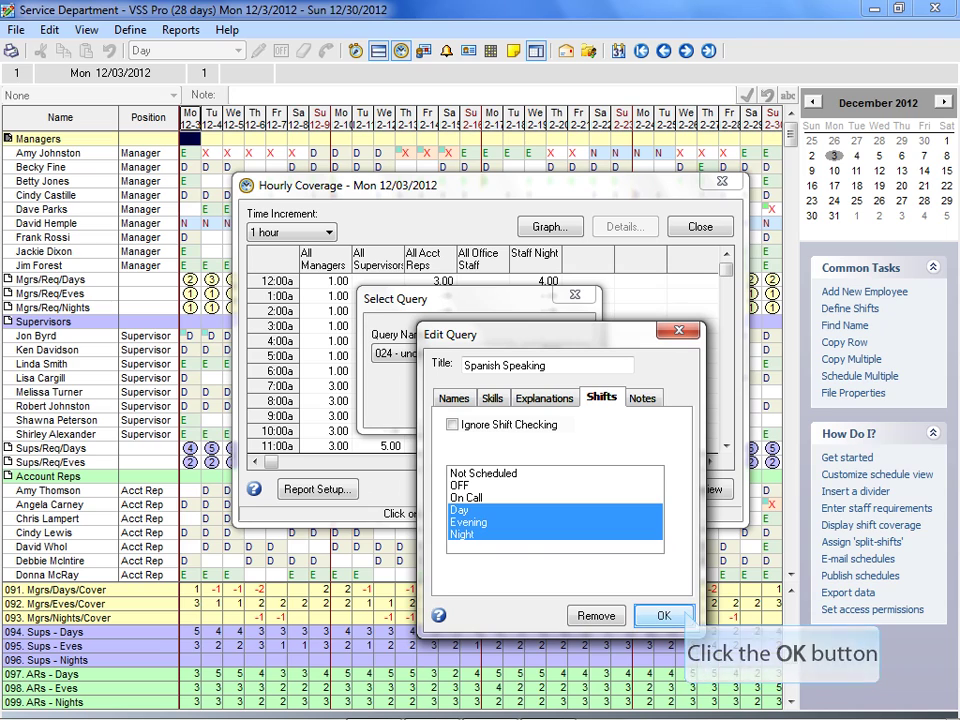
{"action": "left_click", "coordinate": [663, 615]}
{"action": "key", "text": "Return"}
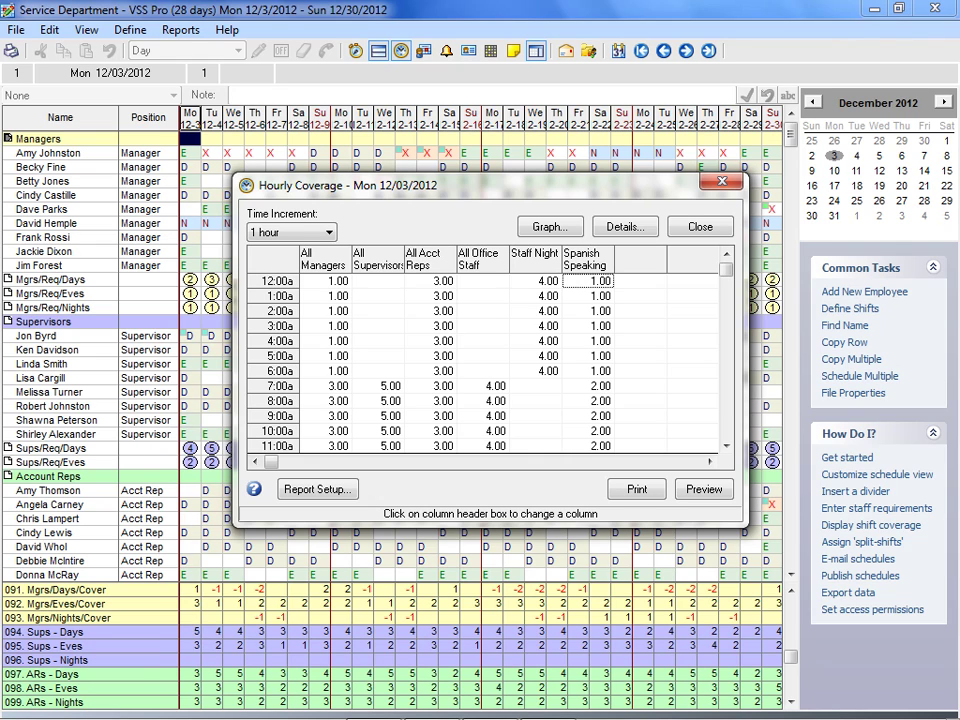
{"action": "key", "text": "Escape"}
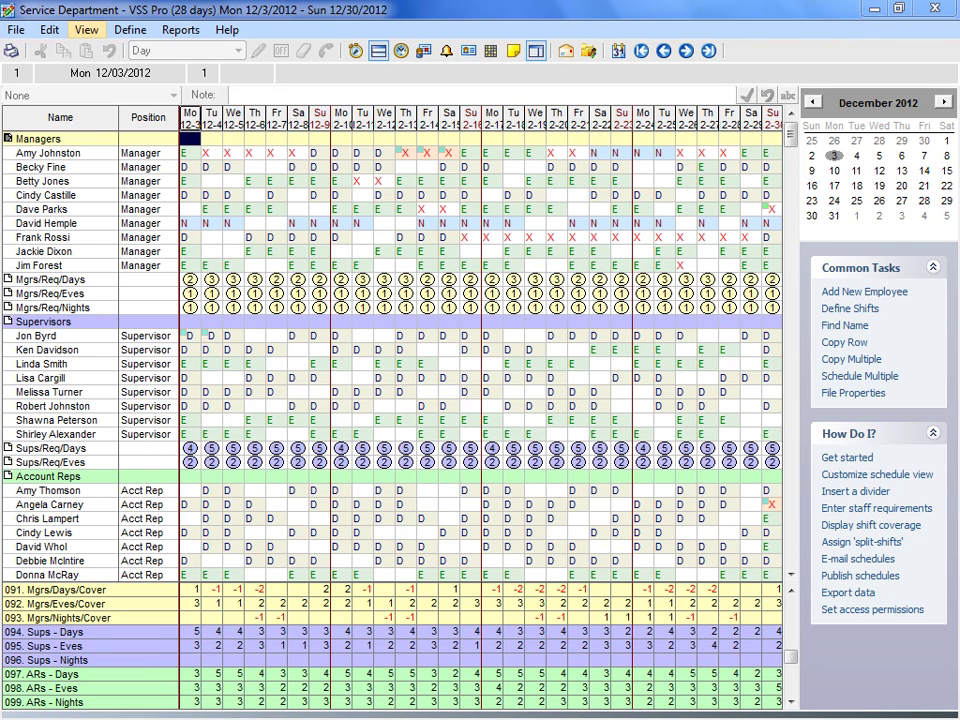